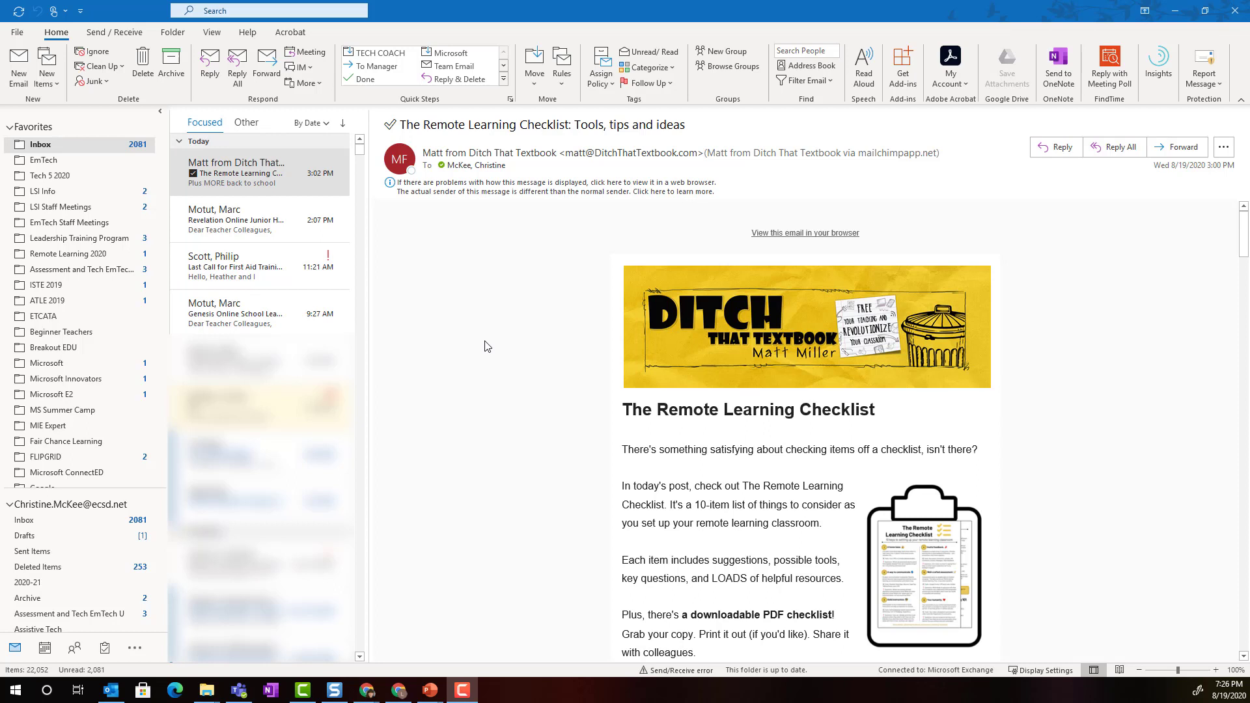
Create a new all-day event dated Thursday, August 20, 2020 from the calendar's Month view
{"action": "left_click", "coordinate": [44, 648]}
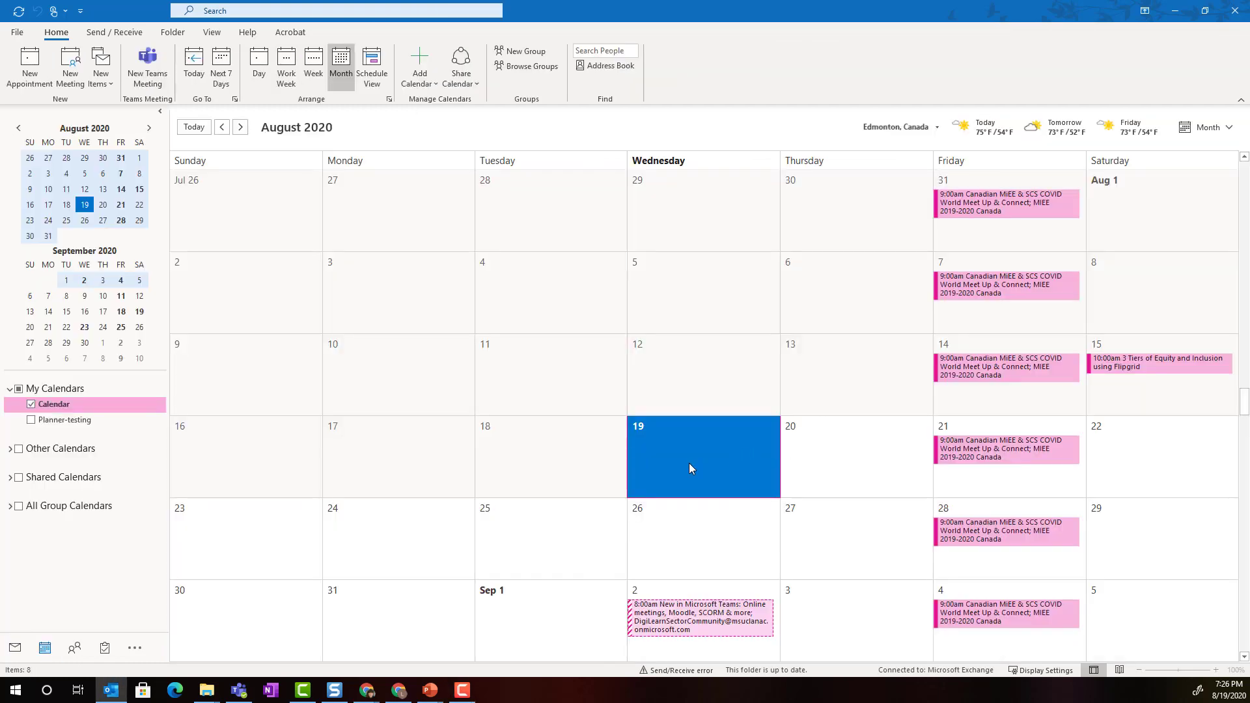
{"action": "double_click", "coordinate": [812, 454]}
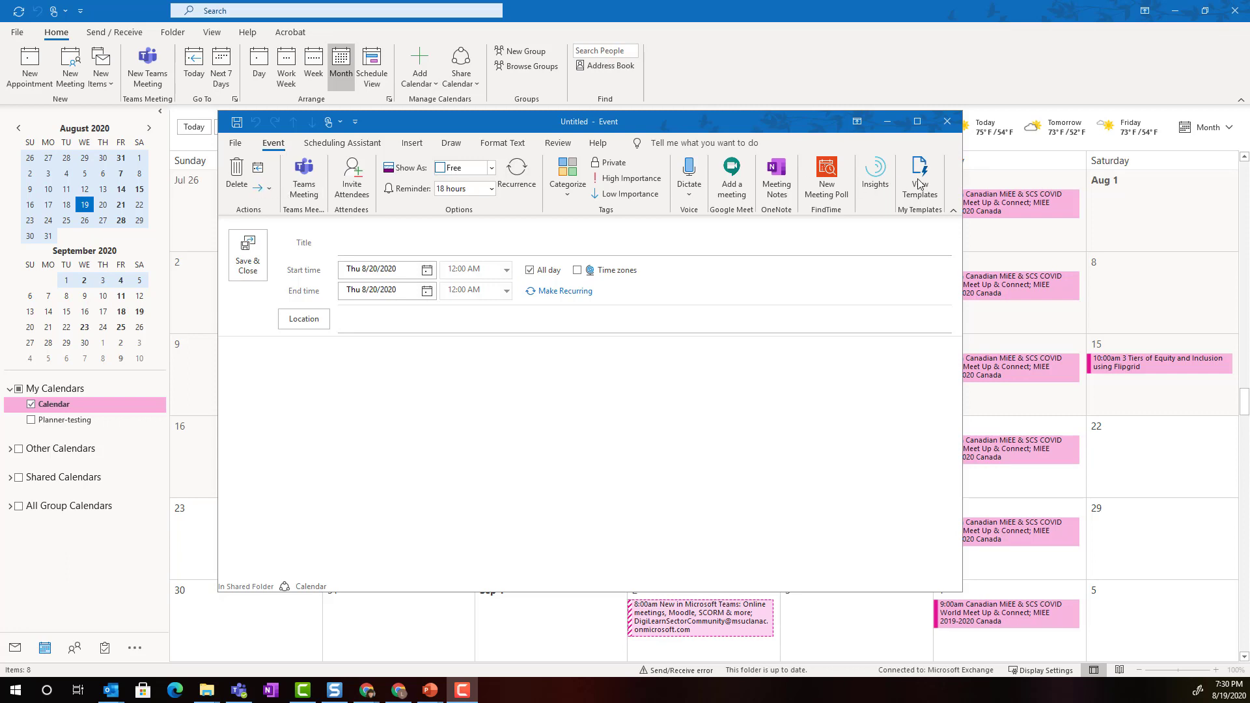
{"action": "left_click", "coordinate": [305, 174]}
Make the event a Teams meeting titled 'Demo - Welcome Back Staff Meeting'
{"action": "left_click", "coordinate": [305, 174]}
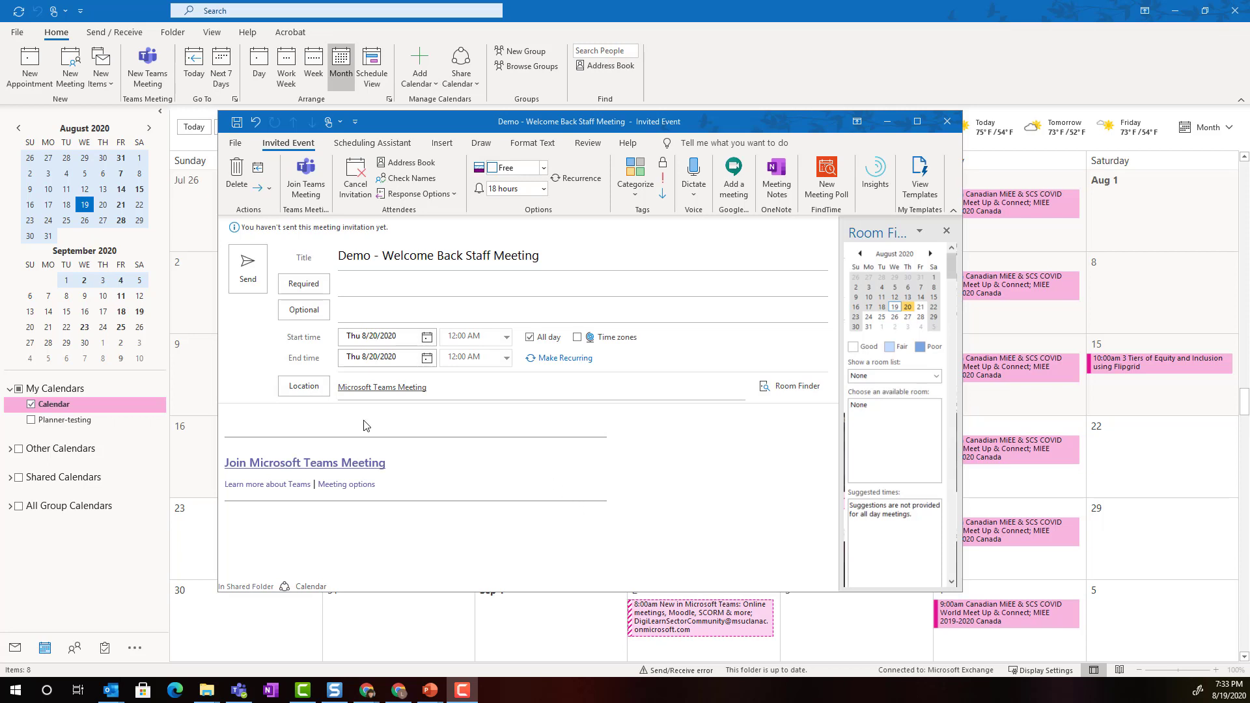
{"action": "left_click", "coordinate": [355, 282]}
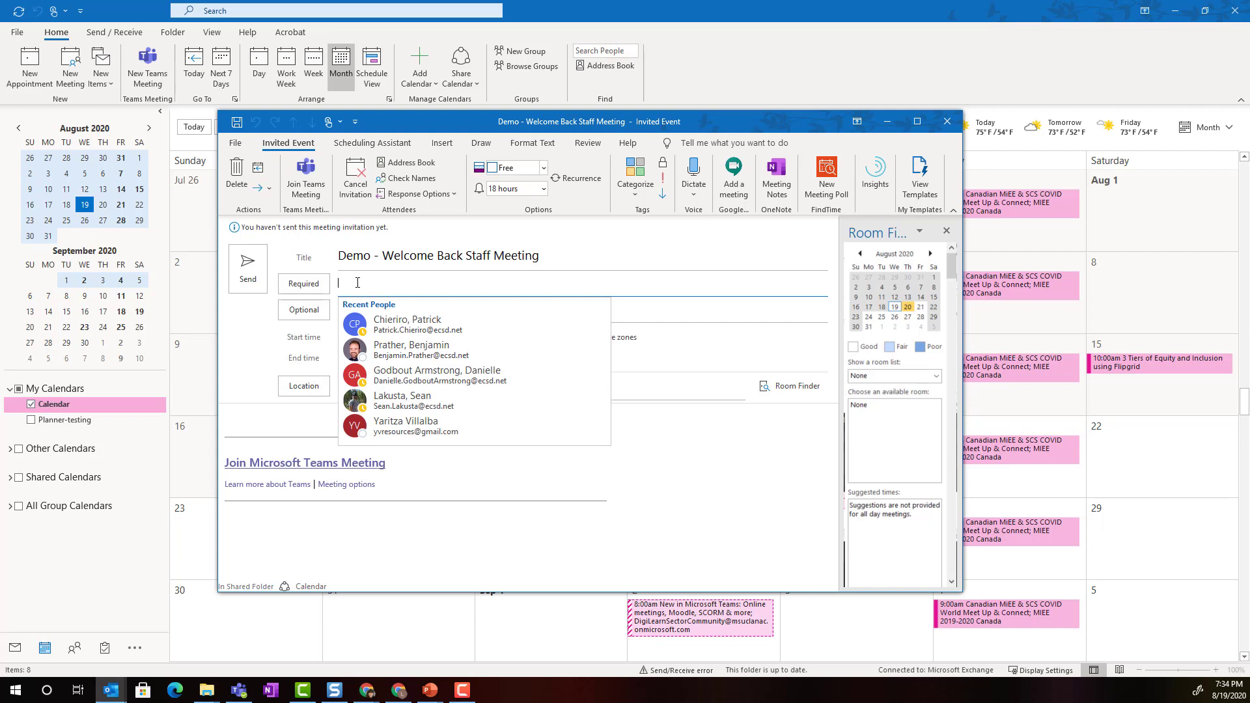
Add a recent contact and two typed colleagues as required attendees
{"action": "left_click", "coordinate": [417, 350]}
{"action": "key", "text": "Return"}
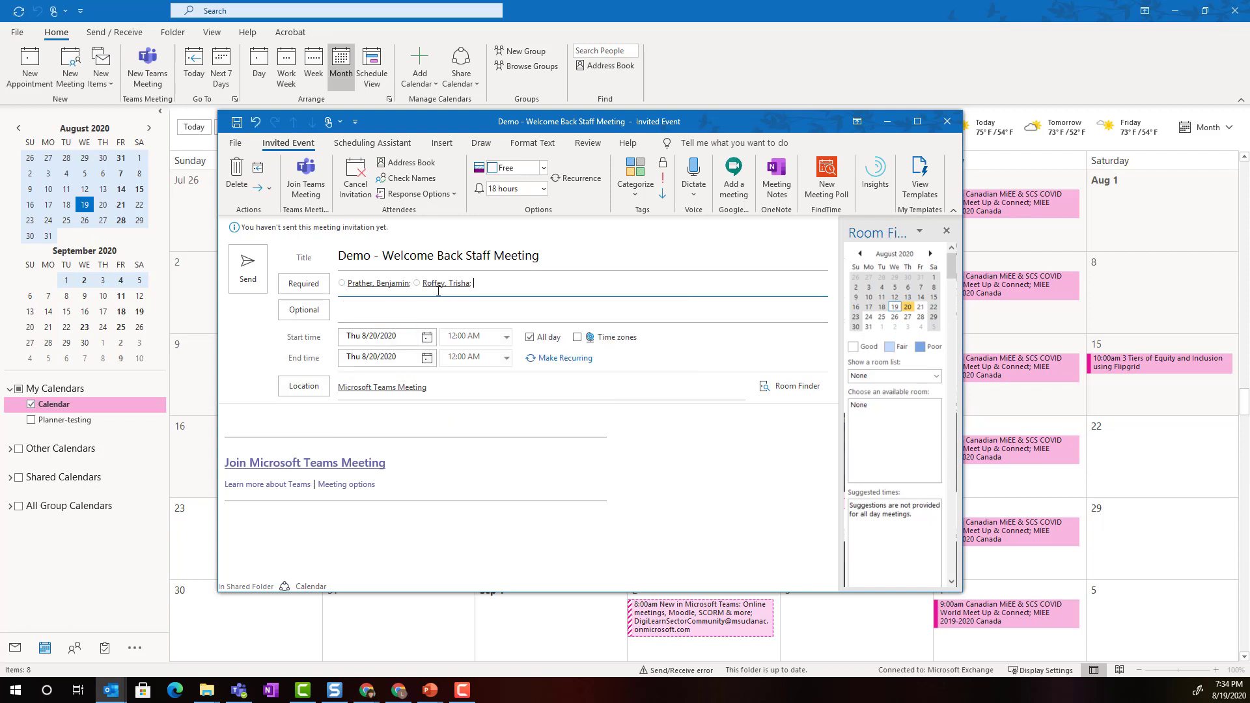
{"action": "key", "text": "Return"}
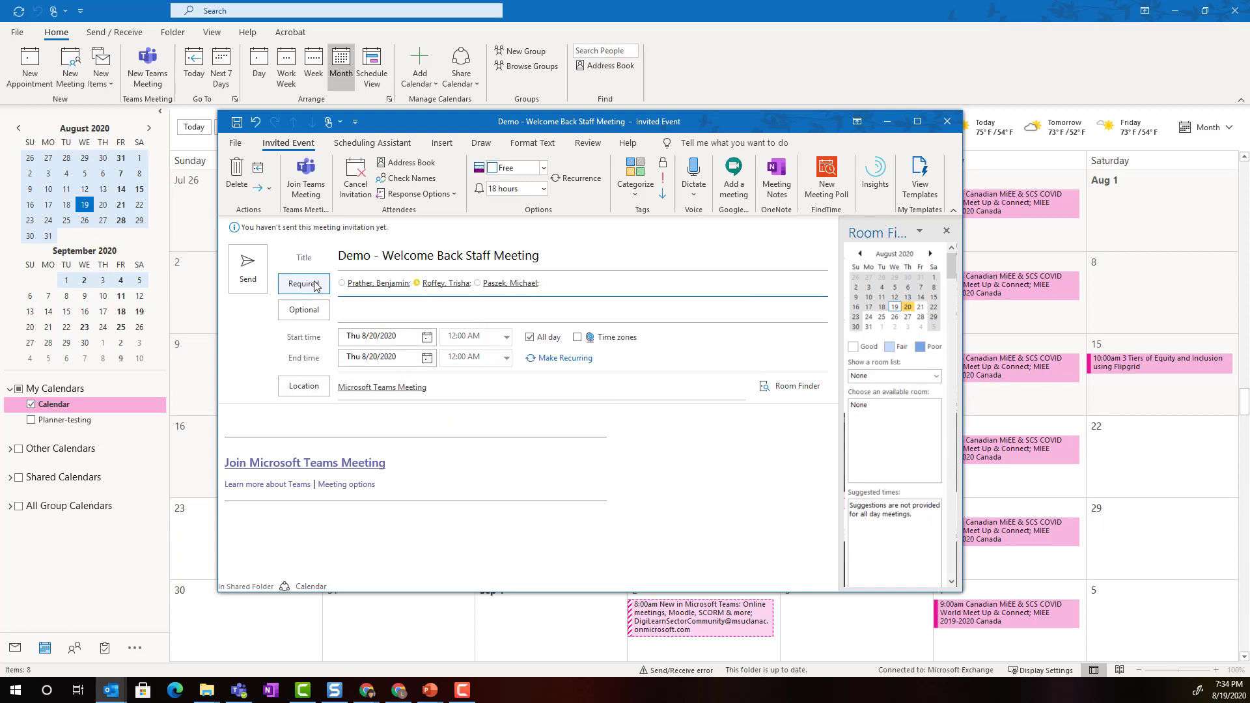
Add one contact from the recent people suggestions as an optional attendee
{"action": "left_click", "coordinate": [405, 313]}
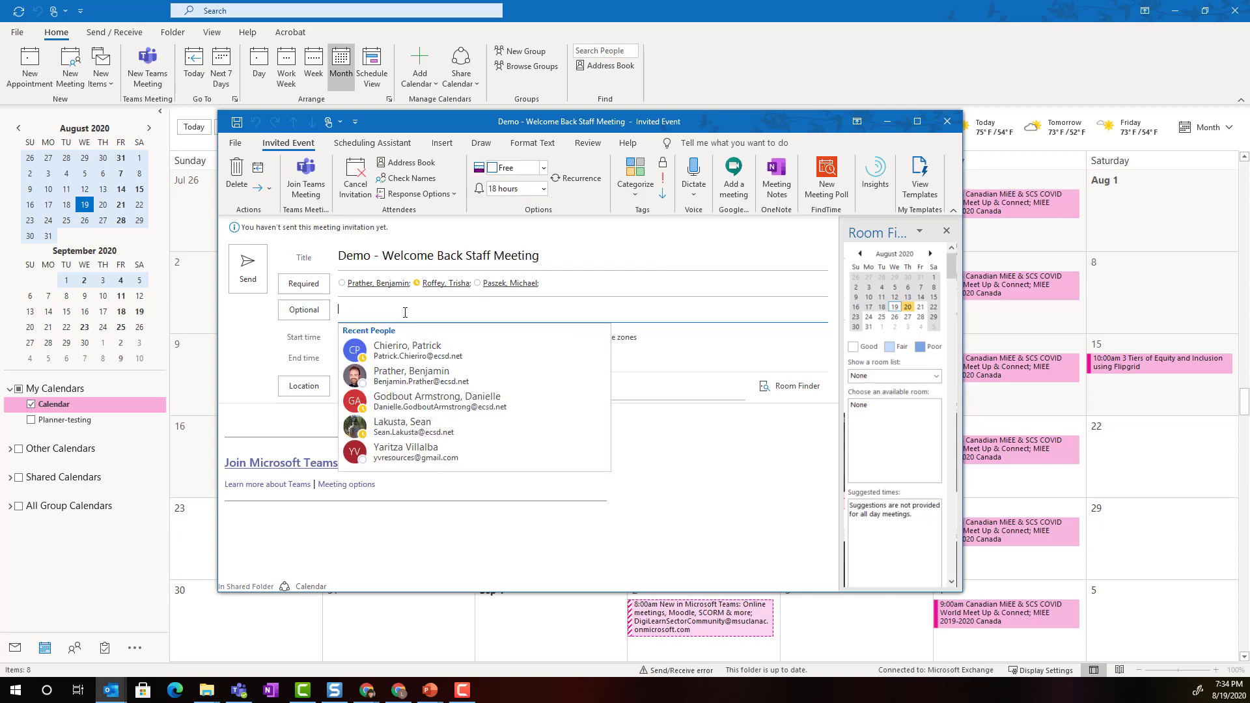
{"action": "key", "text": "Down"}
{"action": "key", "text": "Down"}
{"action": "key", "text": "Down"}
{"action": "key", "text": "Down"}
{"action": "key", "text": "Return"}
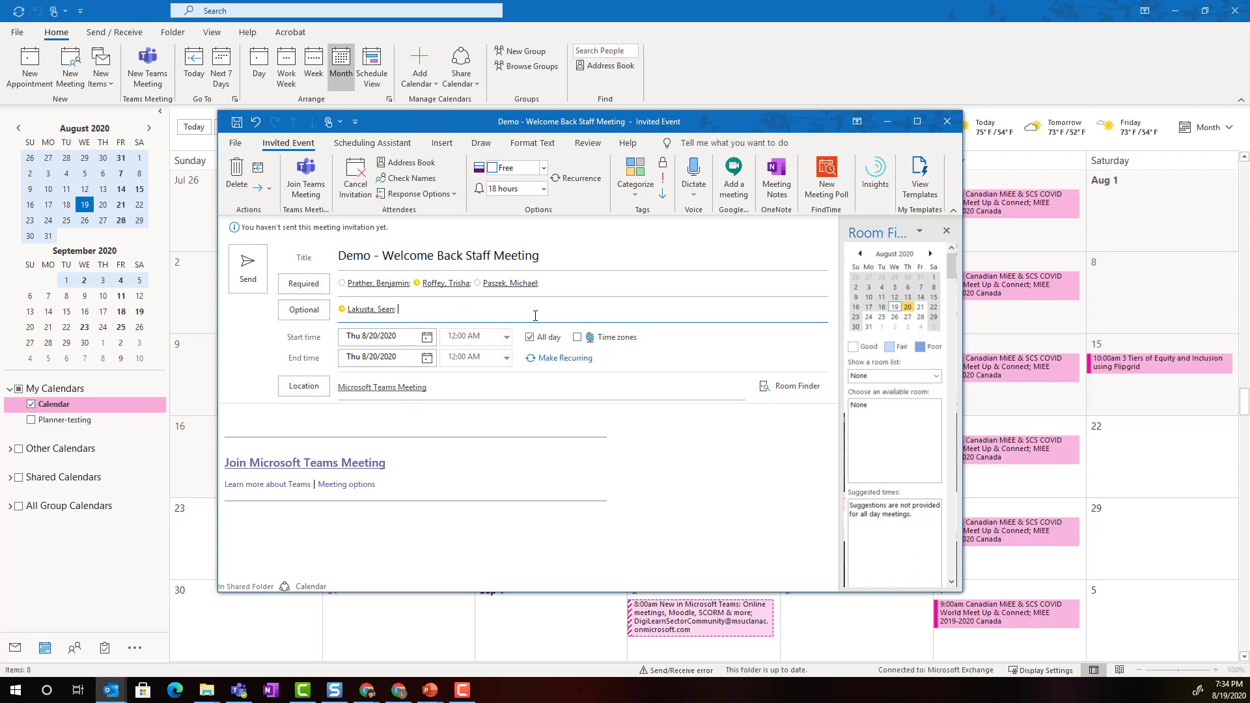
{"action": "left_click", "coordinate": [345, 342]}
Clear All day and start the meeting at 9:30 AM so it runs until 10:00 AM
{"action": "left_click", "coordinate": [530, 339]}
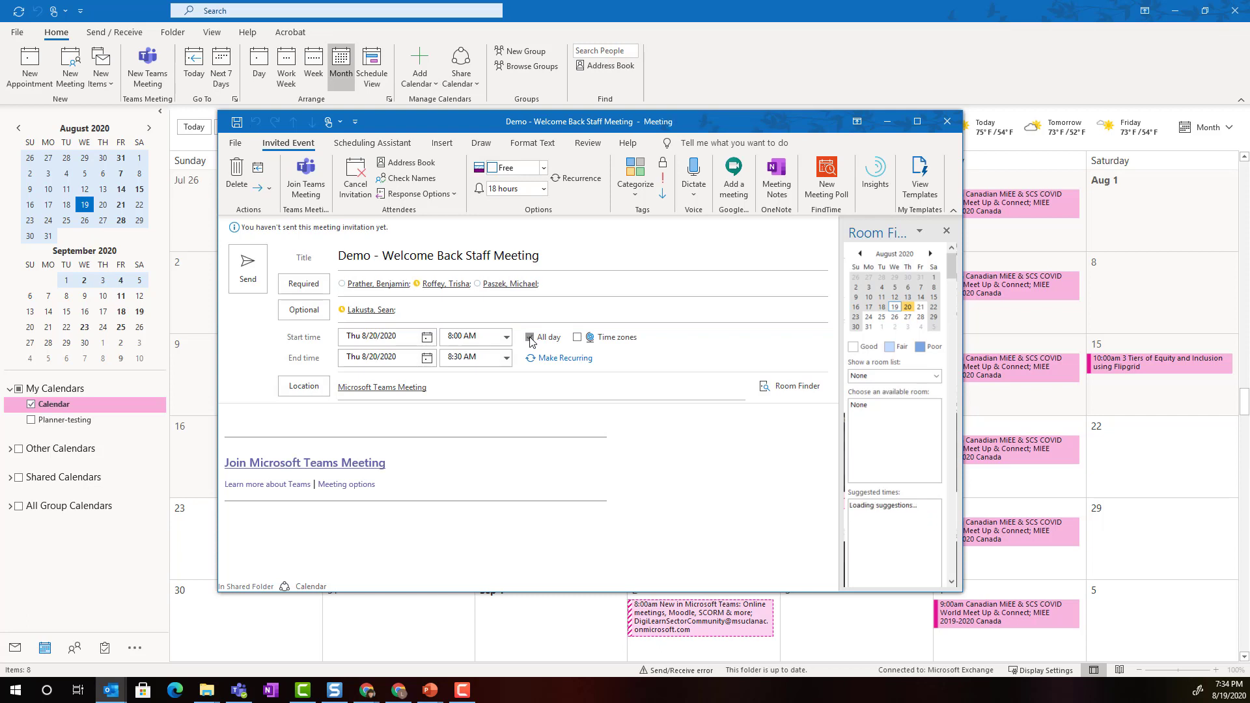
{"action": "left_click", "coordinate": [507, 336]}
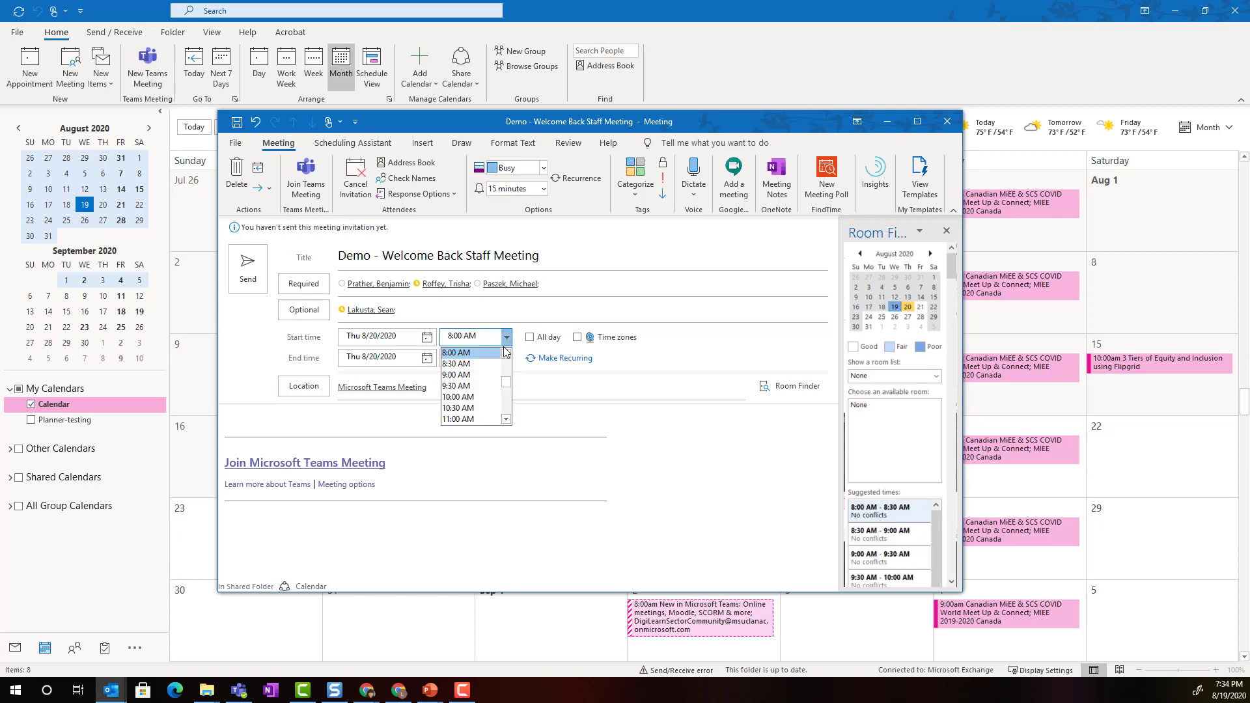
{"action": "left_click", "coordinate": [485, 387]}
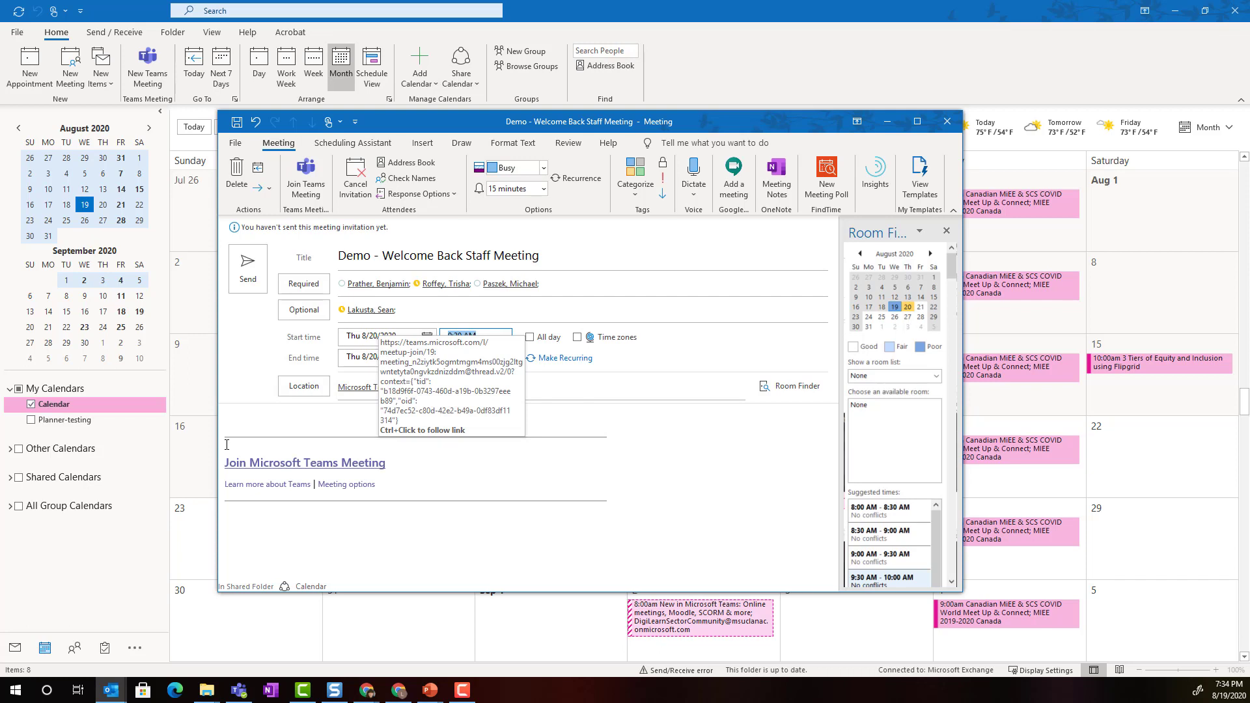
{"action": "left_click", "coordinate": [231, 424]}
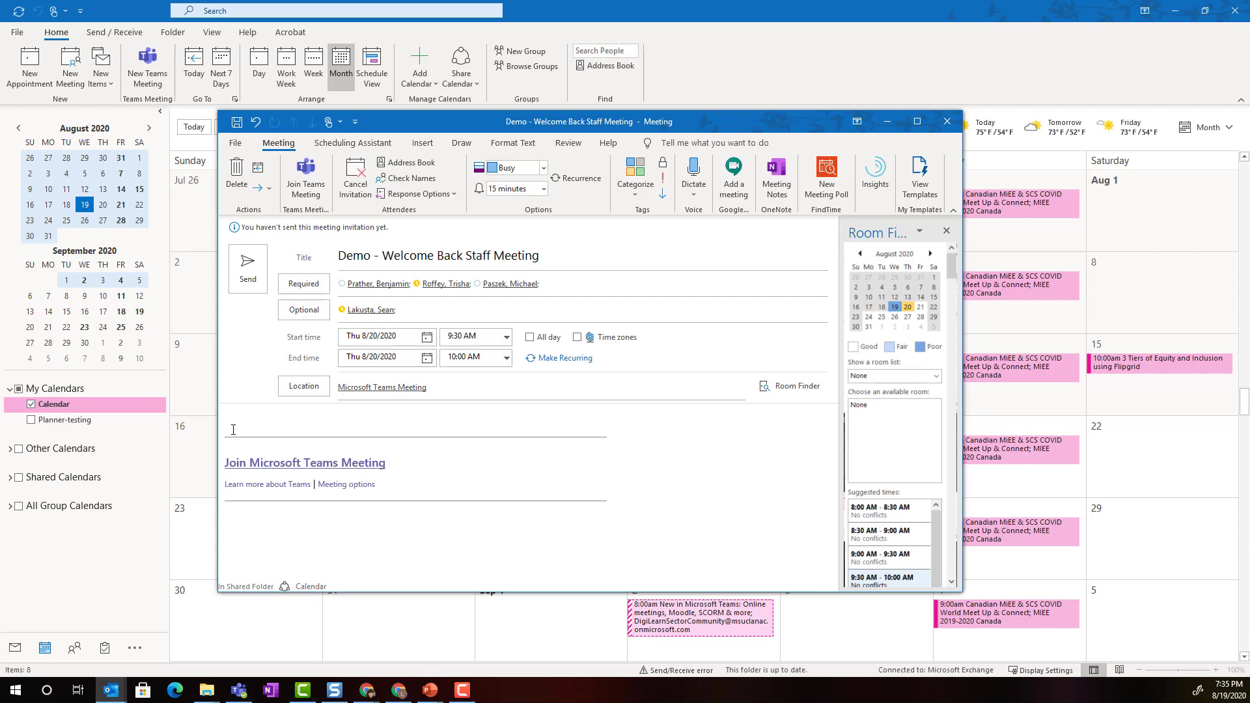
Send the Teams invitation and reopen the 9:30 AM August 20 meeting to verify it
{"action": "left_click", "coordinate": [248, 263]}
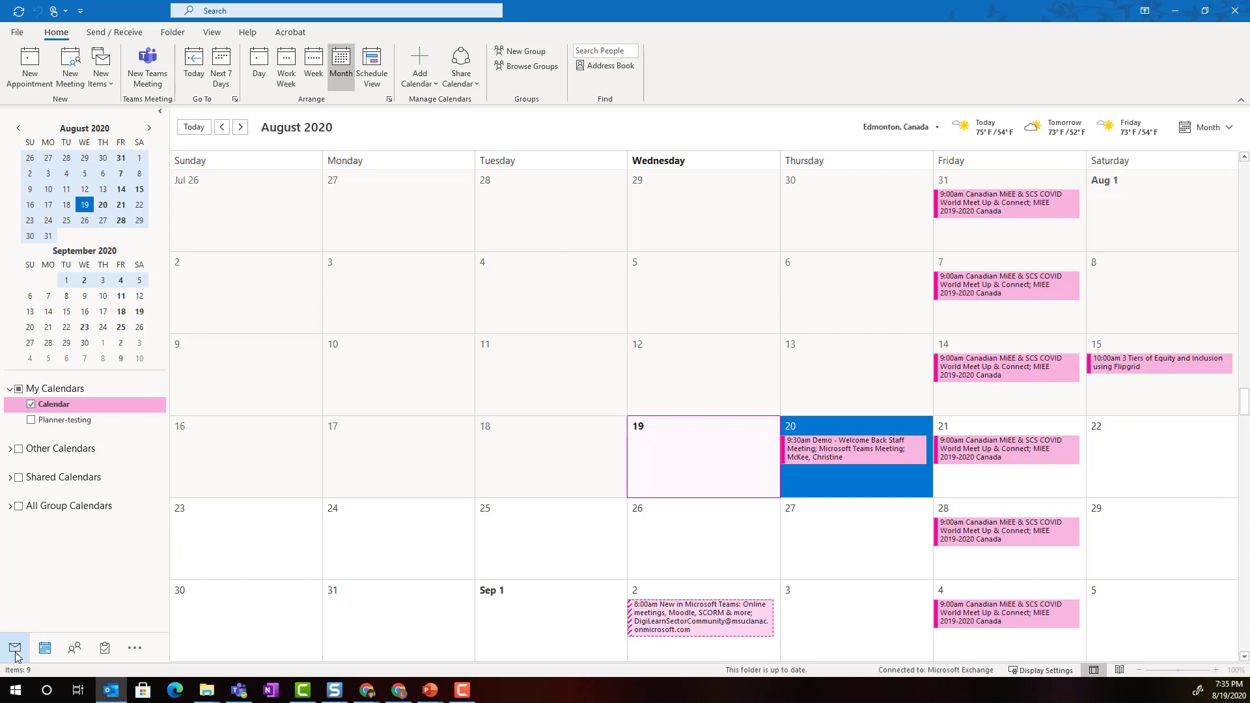
{"action": "mouse_move", "coordinate": [877, 449]}
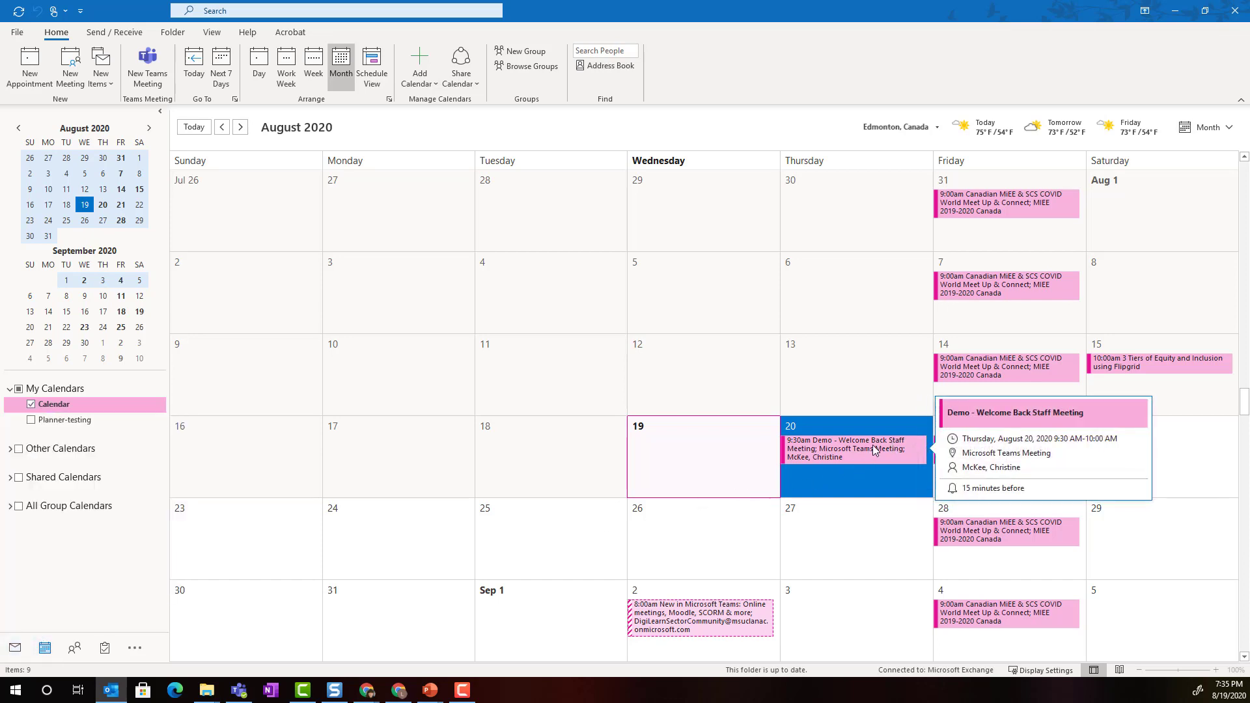
{"action": "double_click", "coordinate": [875, 450]}
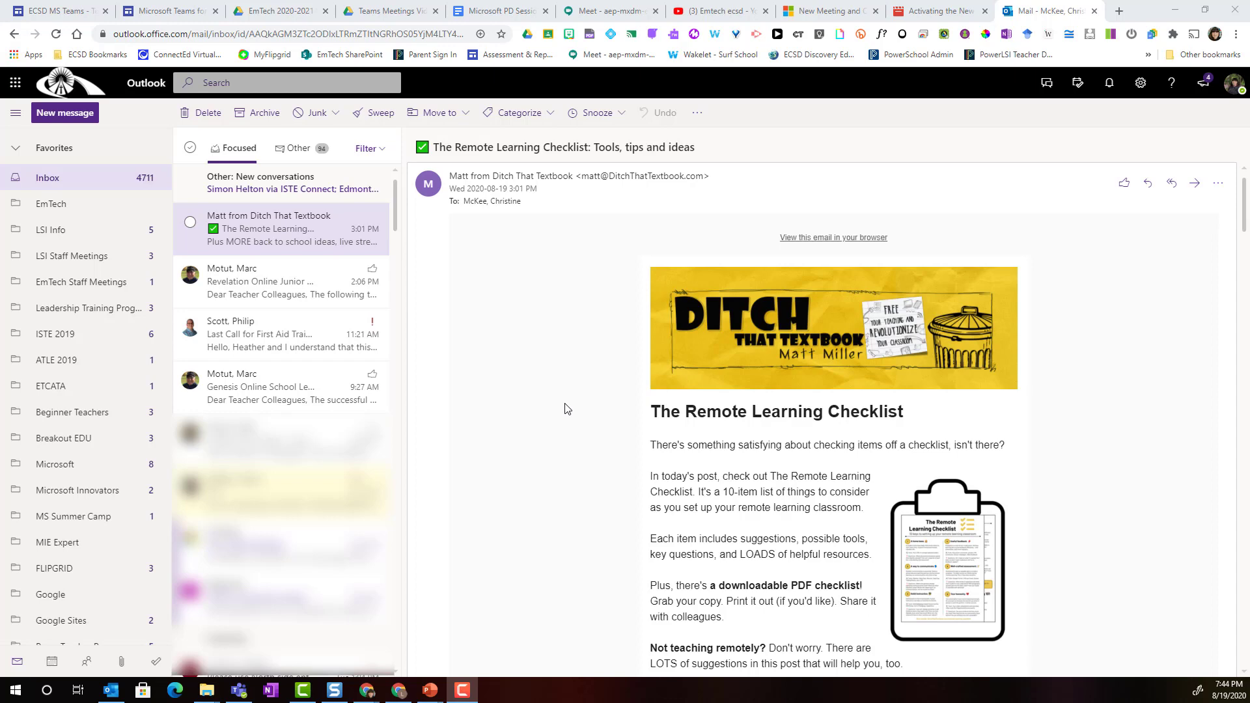
In Outlook on the web's calendar, begin a new event on August 20
{"action": "left_click", "coordinate": [52, 665]}
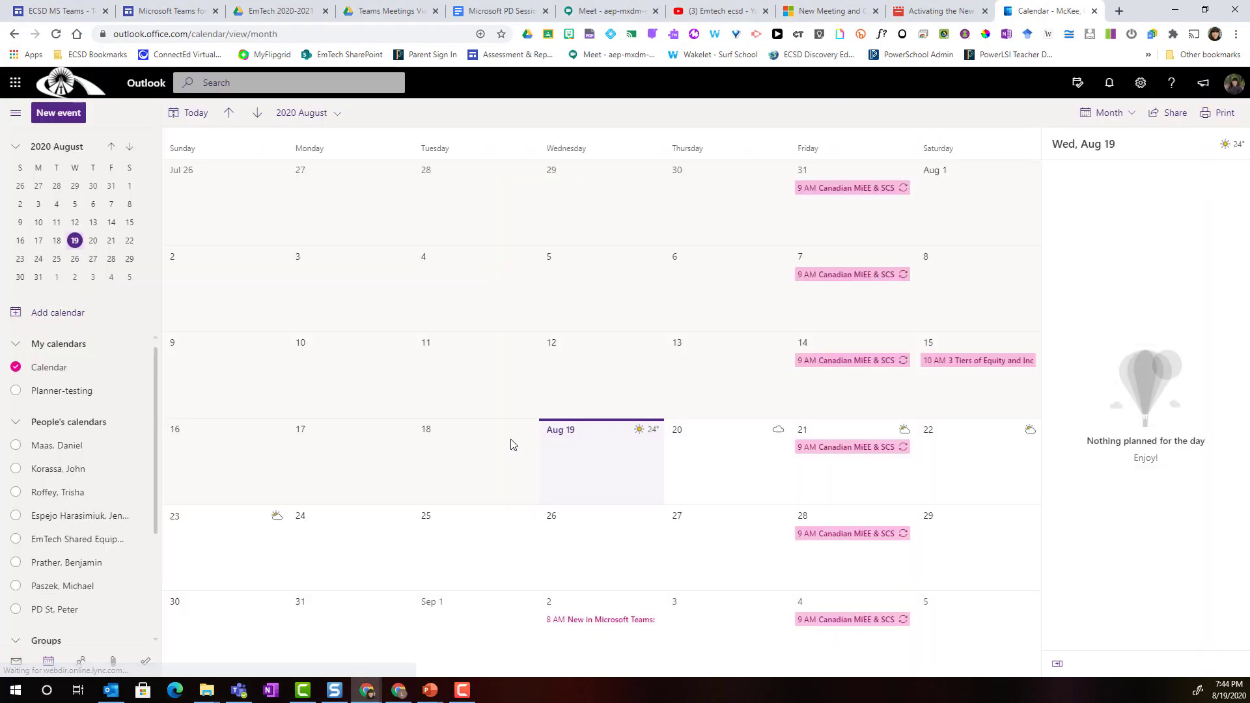
{"action": "double_click", "coordinate": [695, 464]}
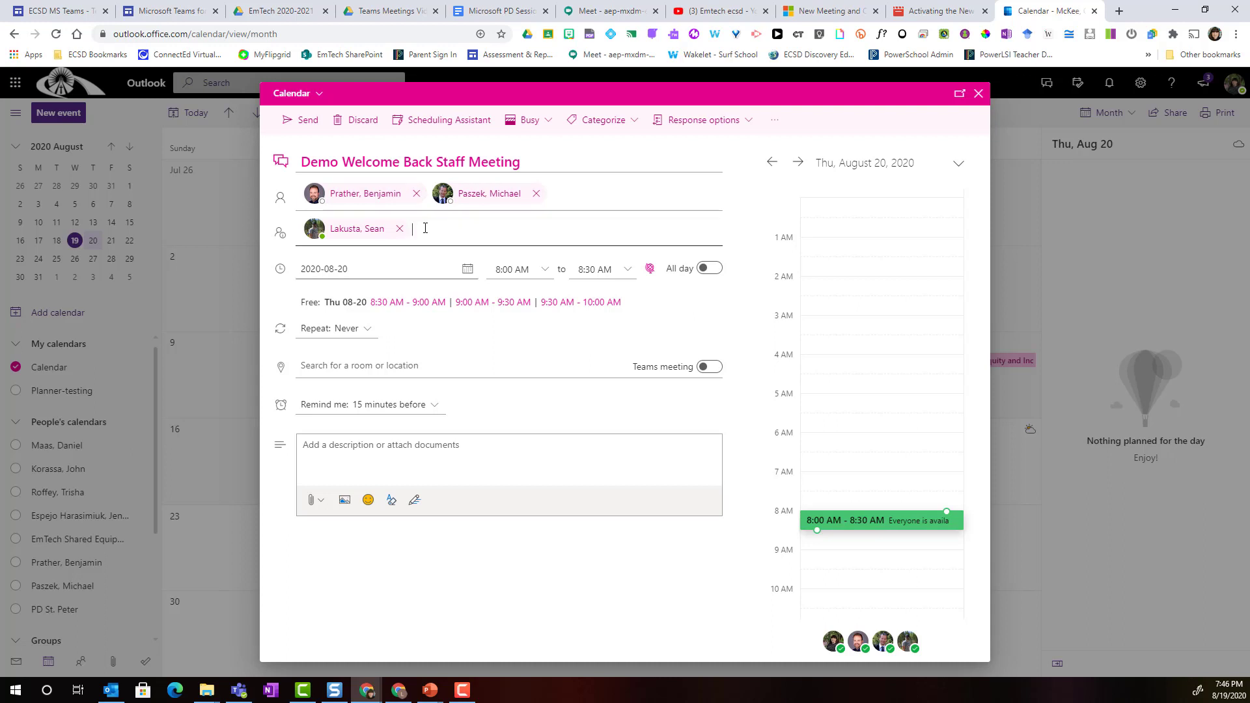
Set the draft to run 9:00–10:00 AM and switch on the Teams meeting toggle
{"action": "left_click", "coordinate": [542, 271]}
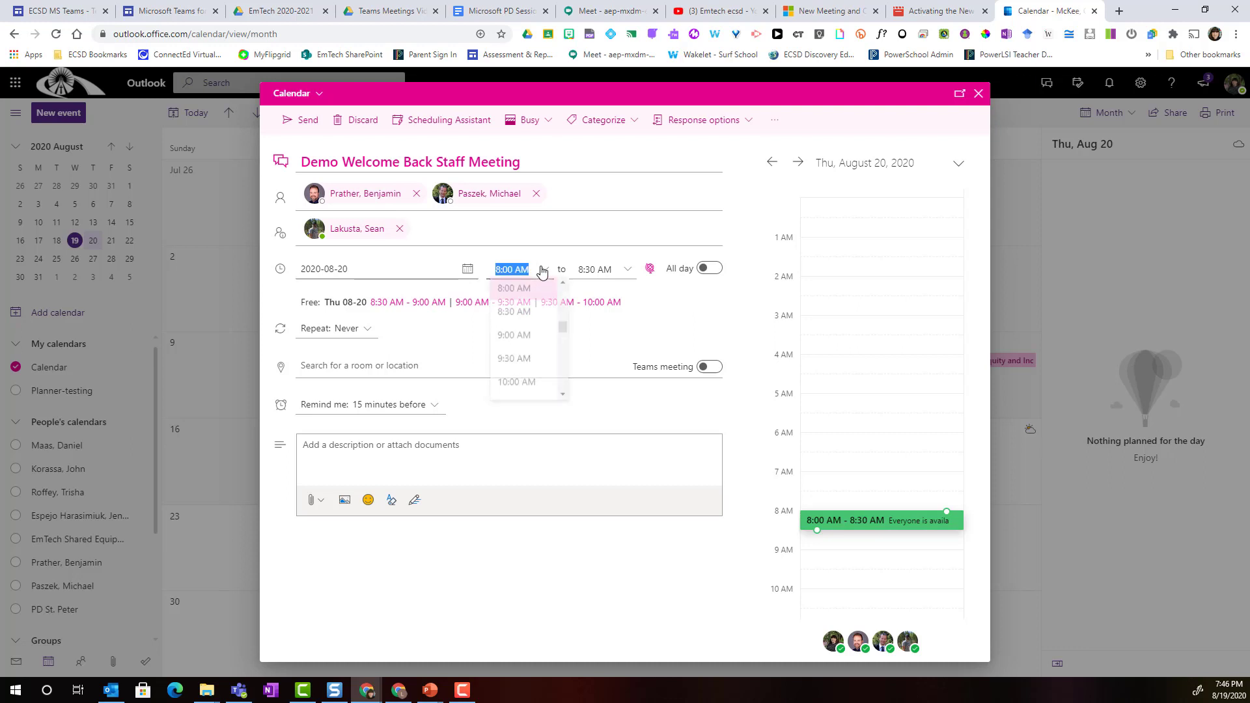
{"action": "left_click", "coordinate": [528, 339]}
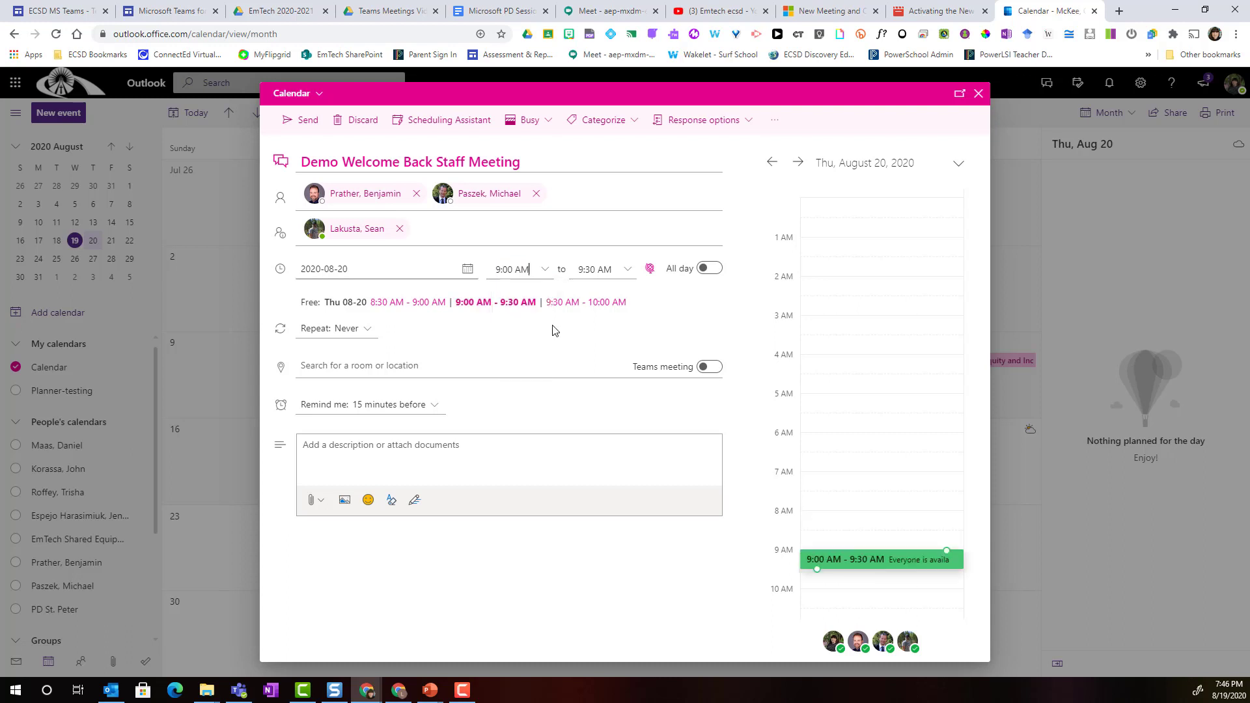
{"action": "left_click", "coordinate": [628, 270]}
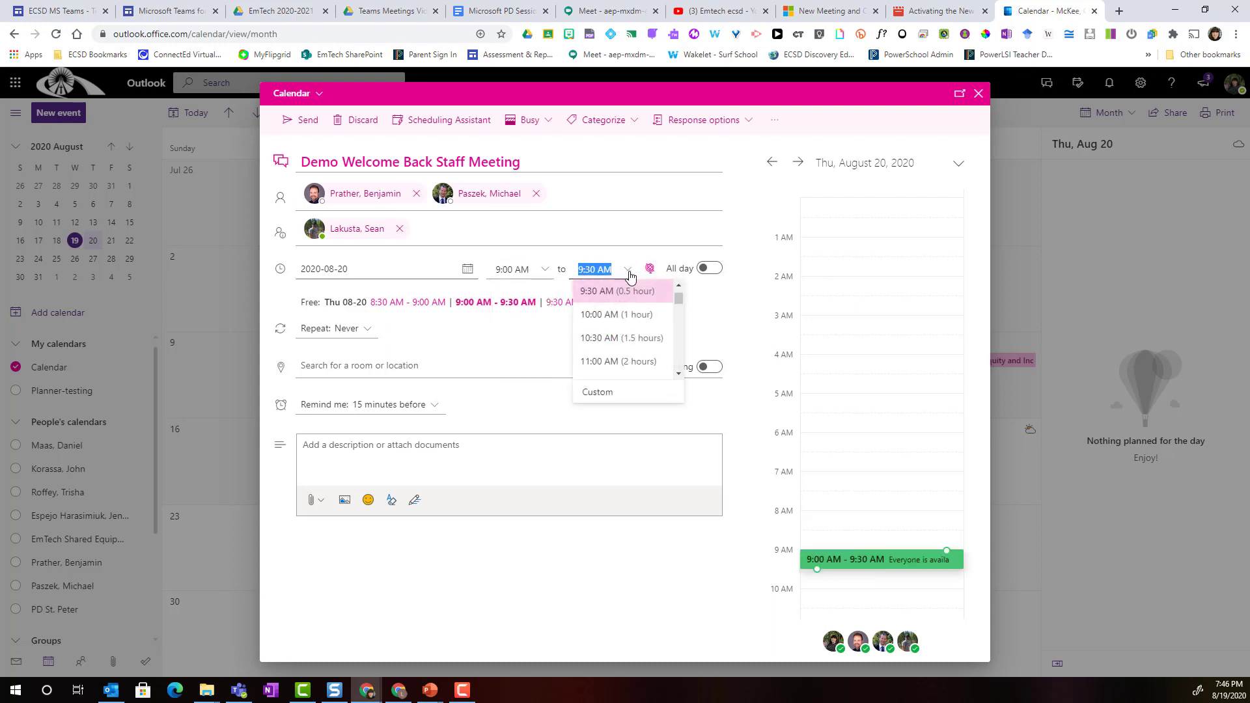
{"action": "left_click", "coordinate": [619, 314]}
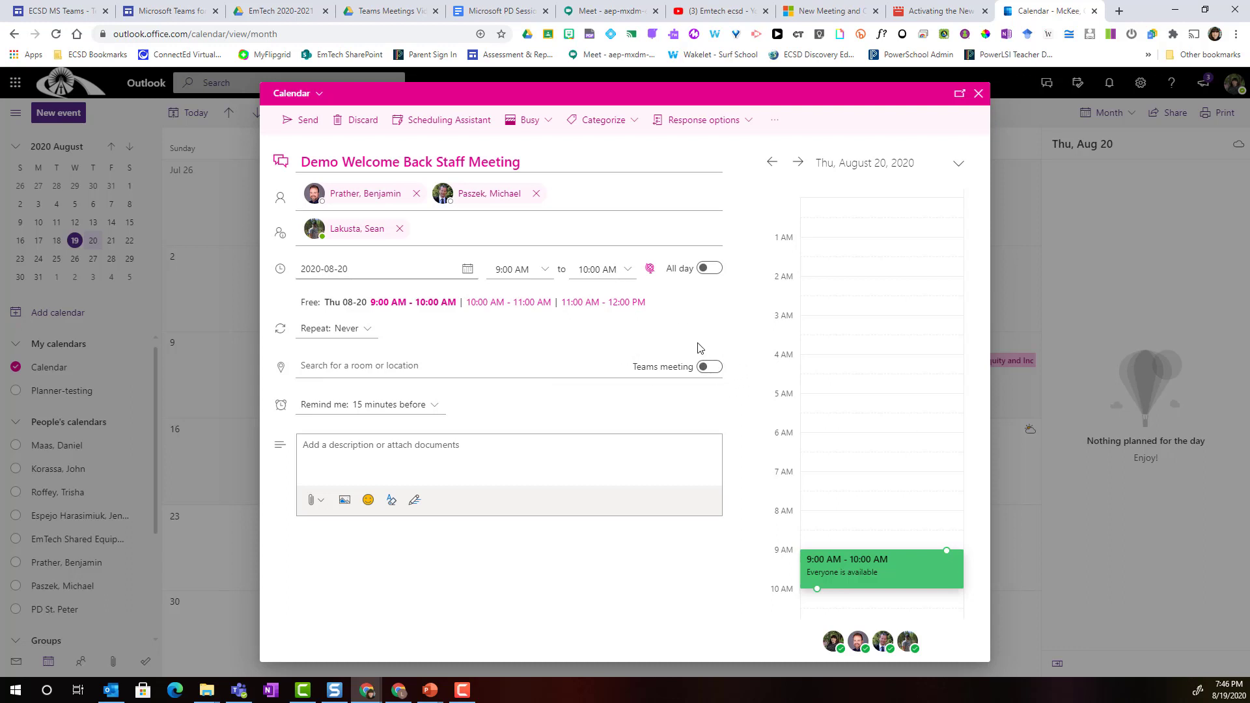
{"action": "left_click", "coordinate": [709, 366]}
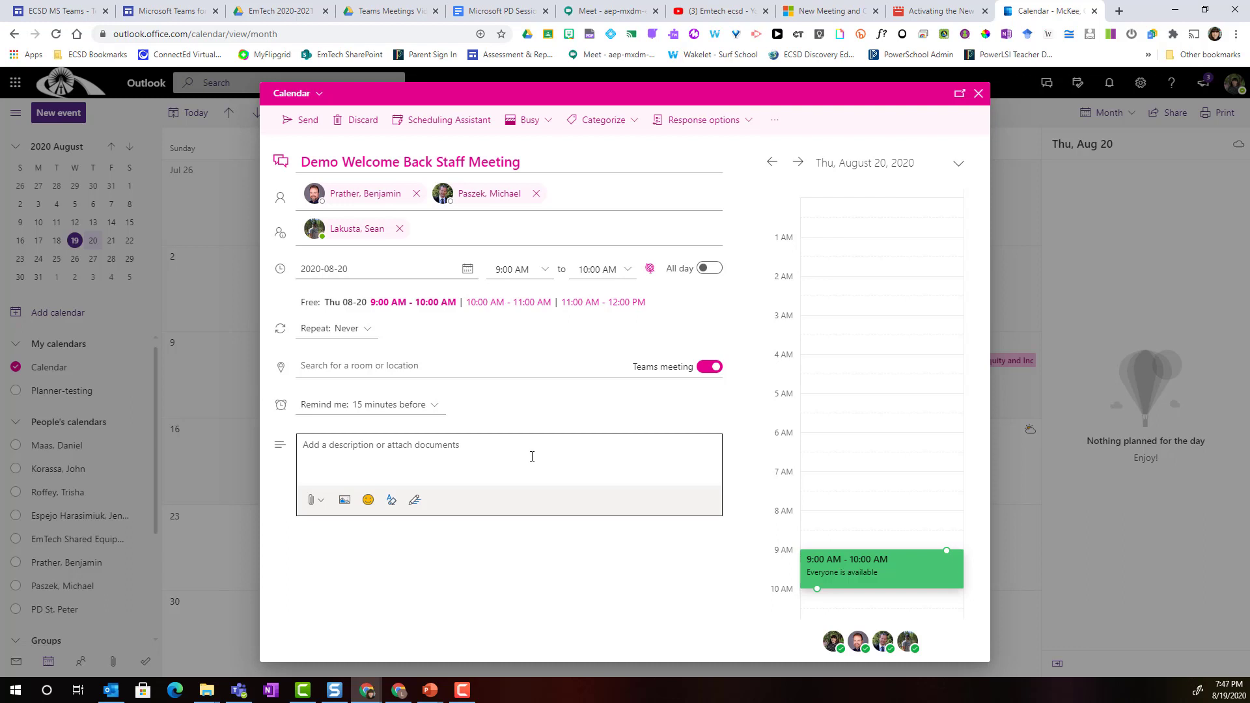
Send the invitation, skip the all-meetings-online prompt, and open the August 20 meeting's details
{"action": "left_click", "coordinate": [309, 125]}
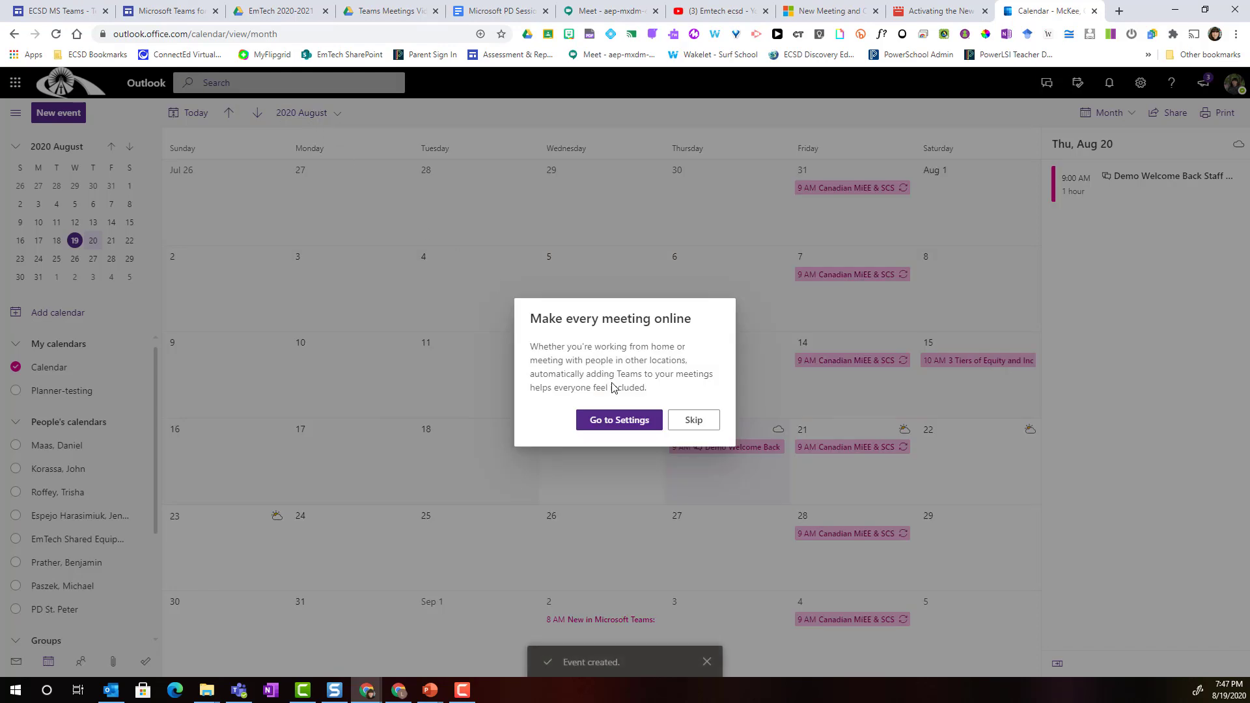
{"action": "left_click", "coordinate": [689, 421]}
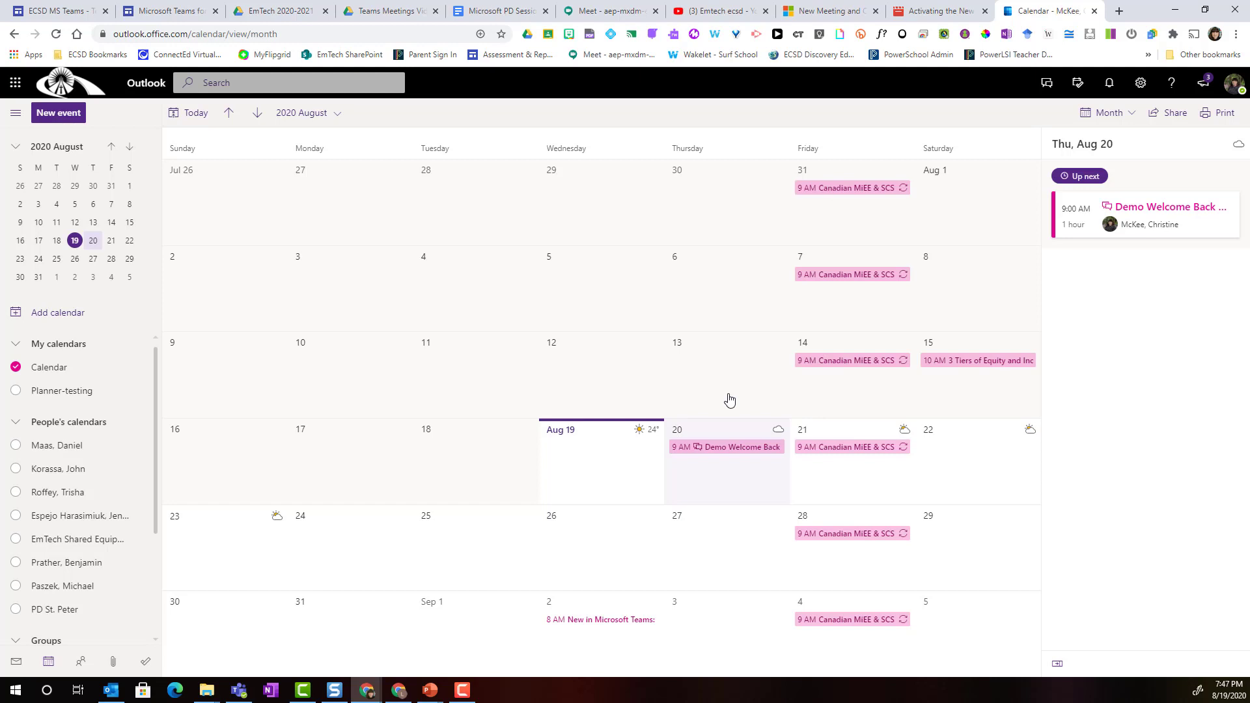
{"action": "left_click", "coordinate": [728, 449]}
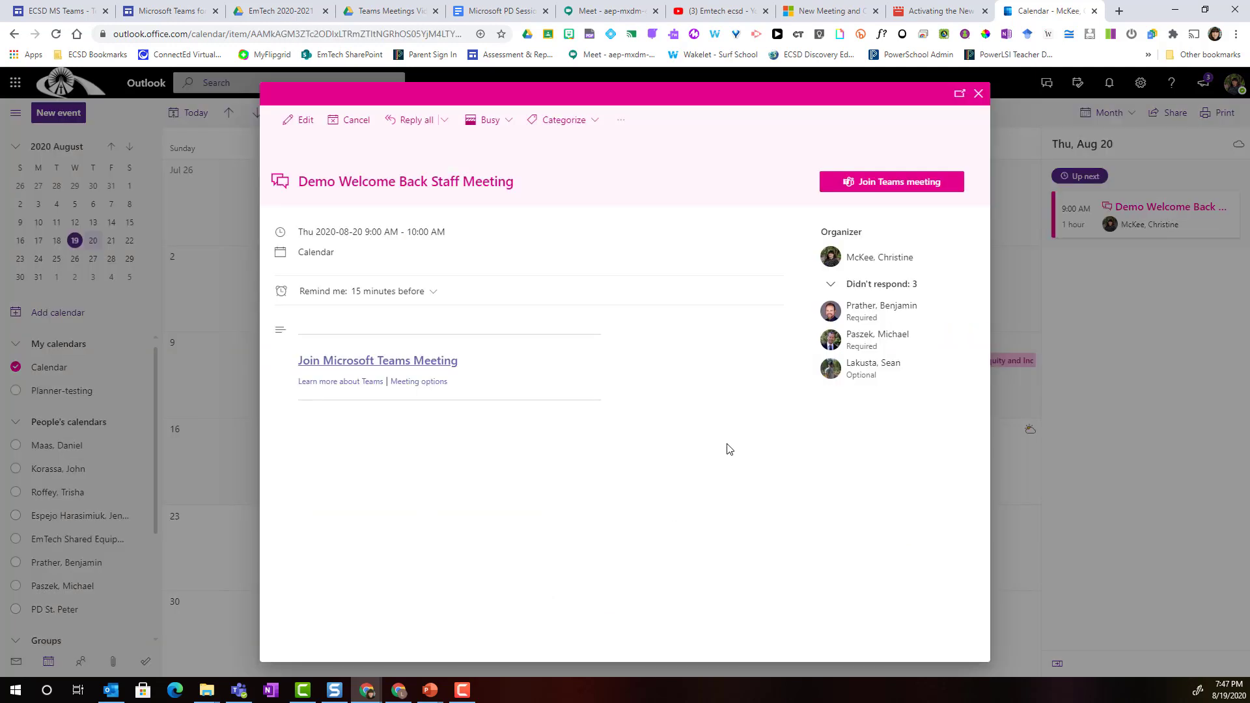